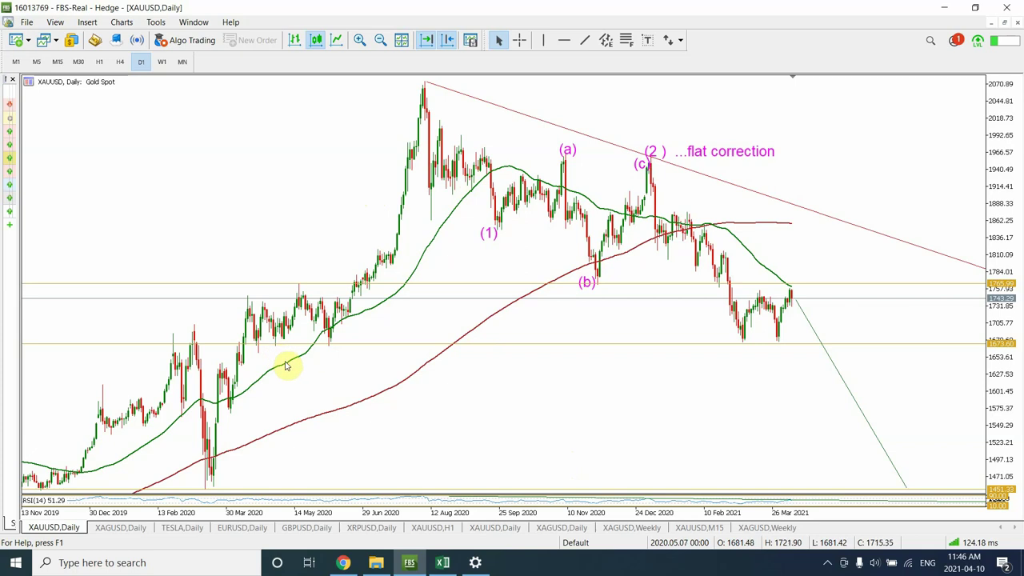
# - Enlarge the RSI(14) pane under the gold daily chart and zoom out to show prices back to 2018
pyautogui.moveTo(286, 365)
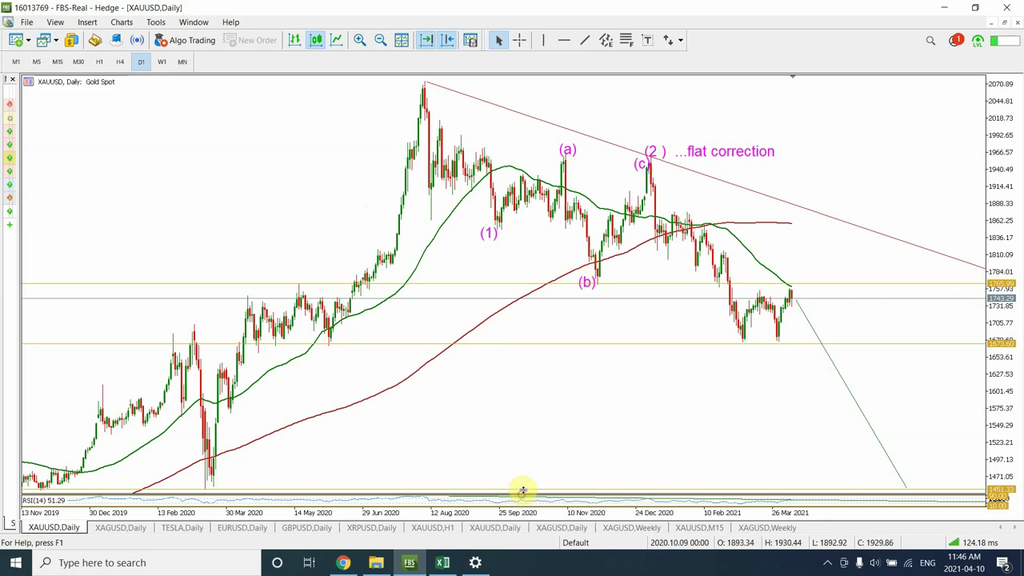
pyautogui.moveTo(522, 490); pyautogui.dragTo(560, 358)
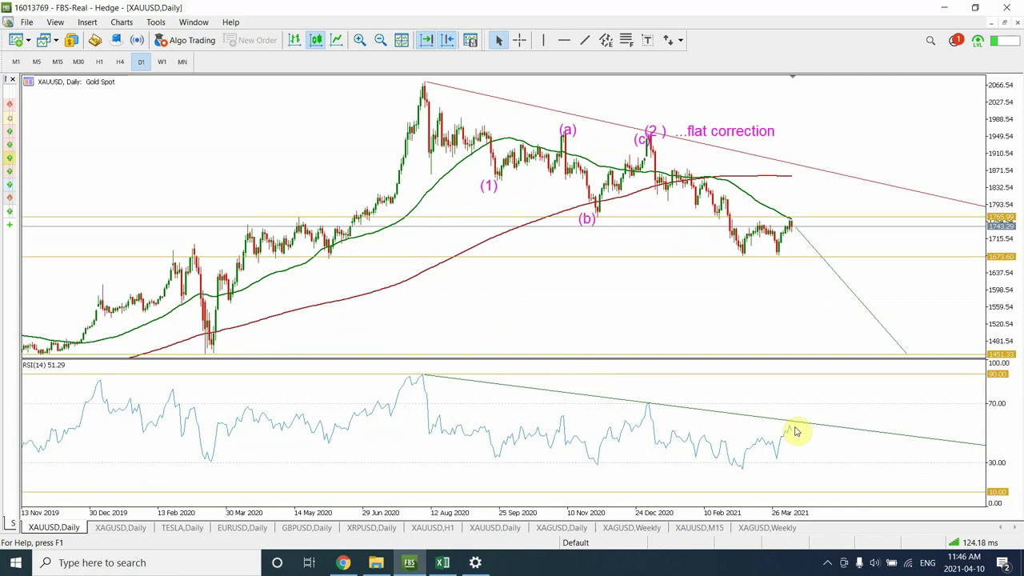
pyautogui.click(381, 40)
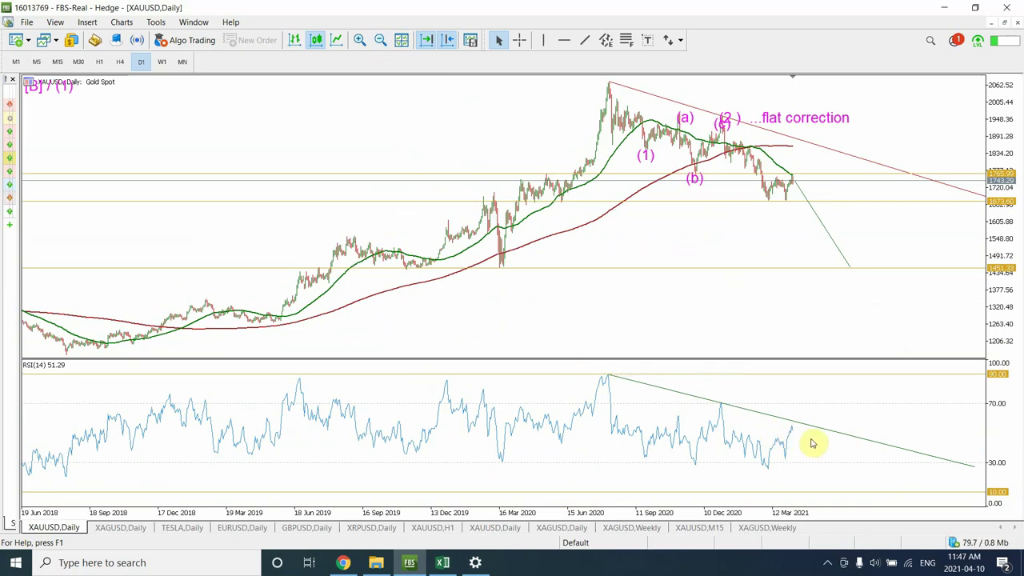
# - Collapse the RSI pane to a thin bottom strip so the gold daily price chart fills the window
pyautogui.moveTo(593, 357); pyautogui.dragTo(581, 506)
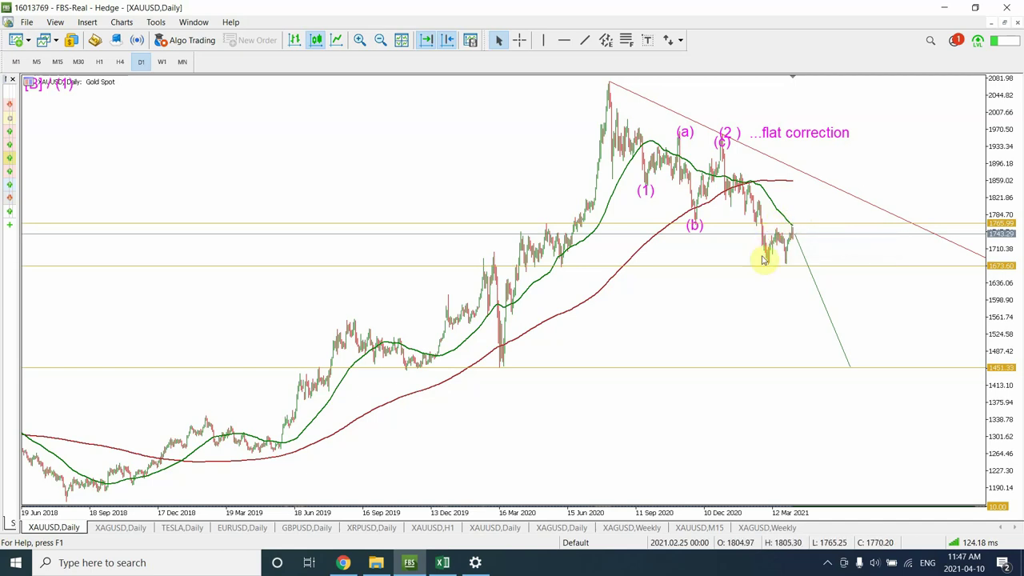
pyautogui.moveTo(765, 242)
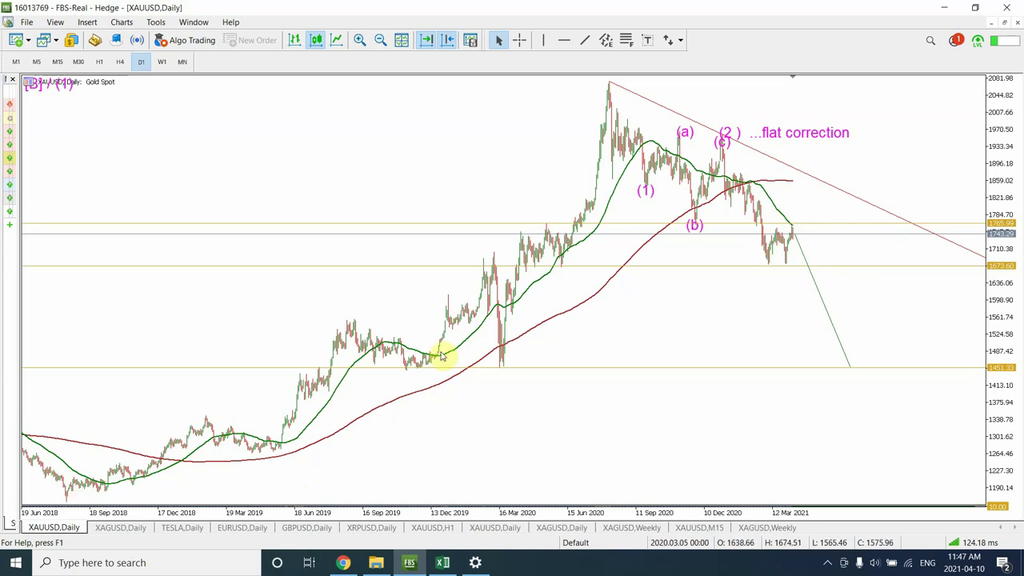
pyautogui.moveTo(610, 88)
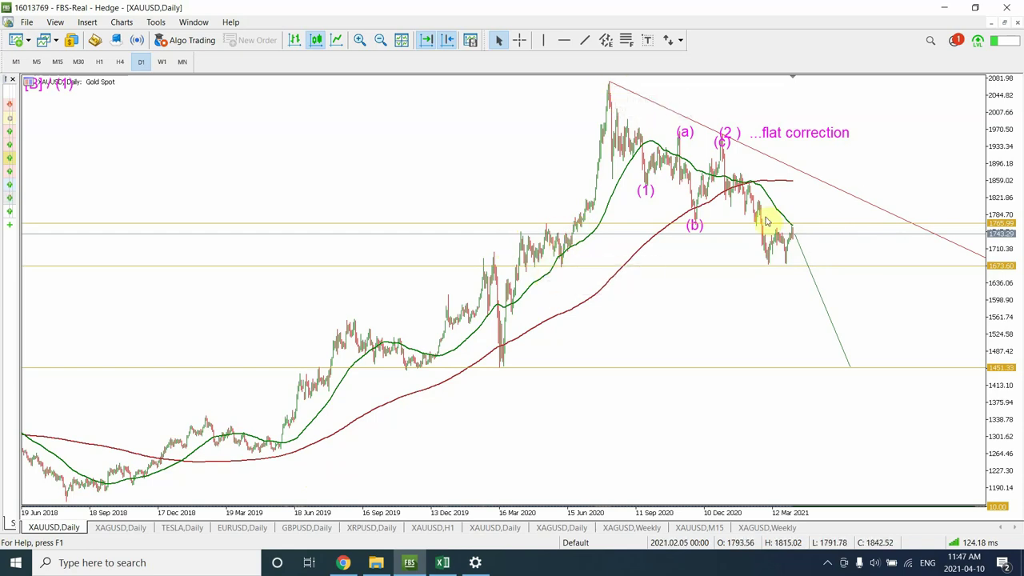
pyautogui.moveTo(719, 224)
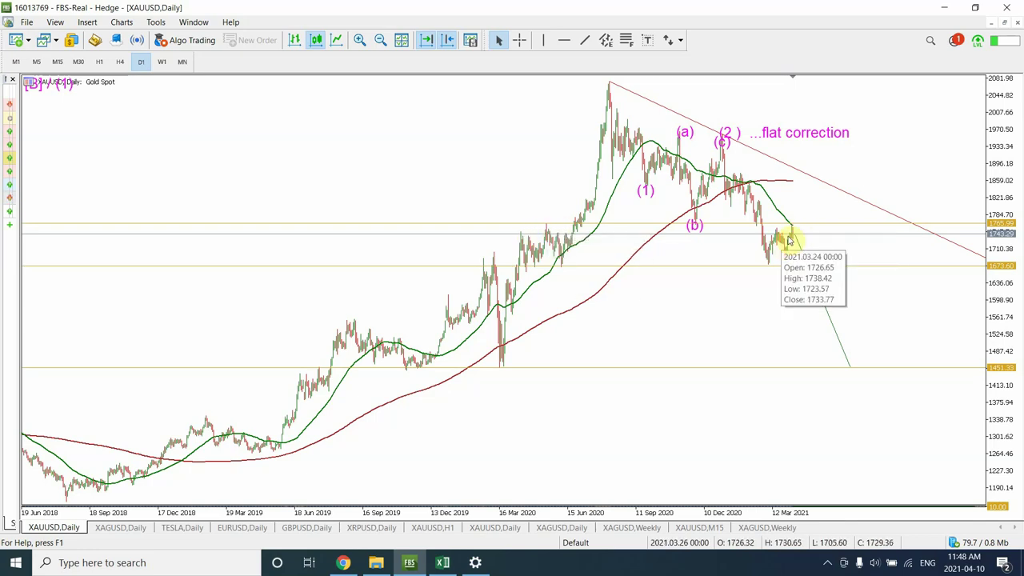
pyautogui.click(360, 42)
pyautogui.click(360, 42)
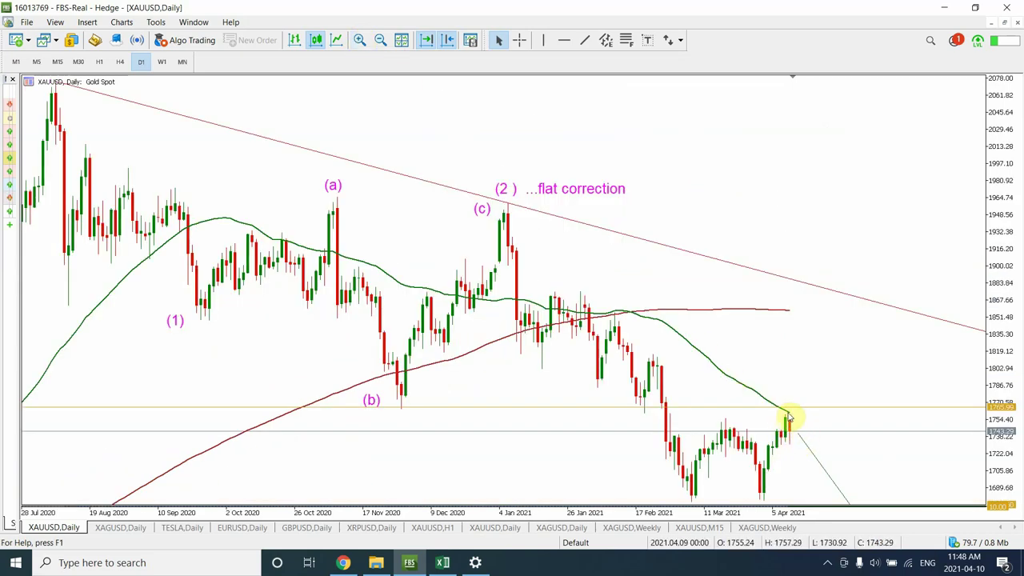
pyautogui.moveTo(788, 419)
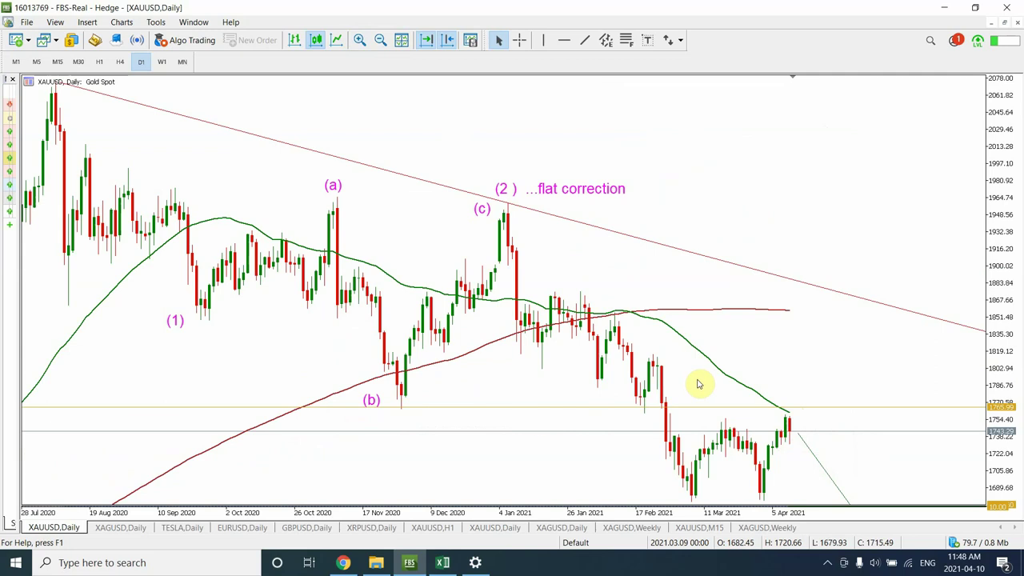
pyautogui.click(380, 41)
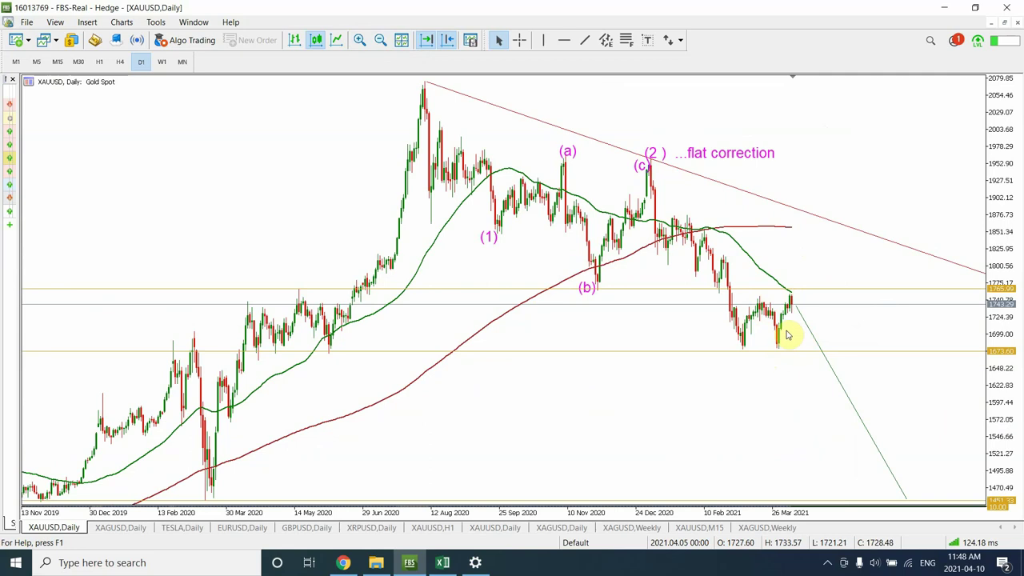
pyautogui.moveTo(799, 259); pyautogui.dragTo(796, 305)
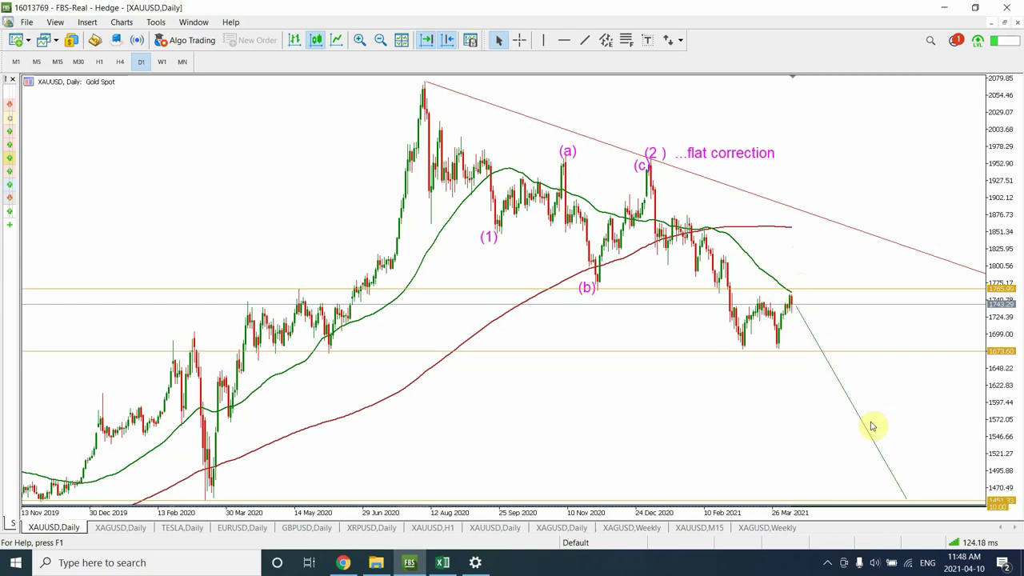
pyautogui.click(380, 40)
# - Zoom out to 2015, check the gold W1 wave count, then return to the D1 chart
pyautogui.click(380, 40)
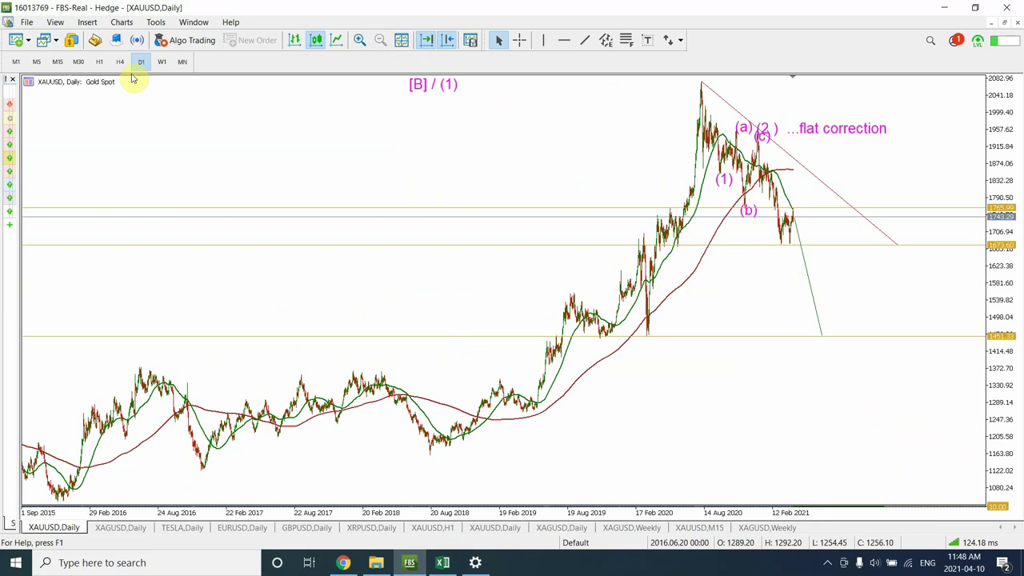
pyautogui.click(163, 62)
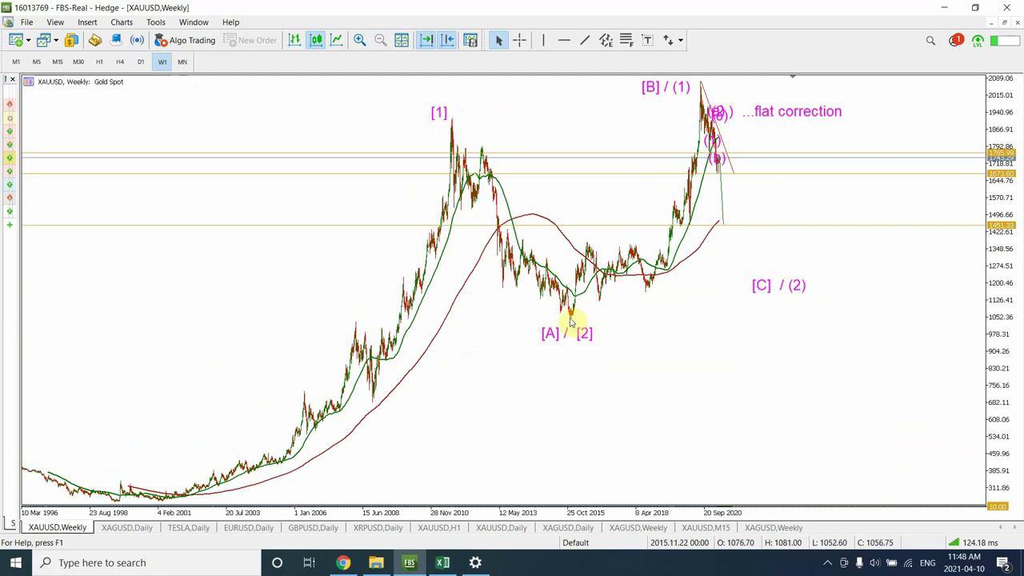
pyautogui.moveTo(571, 321)
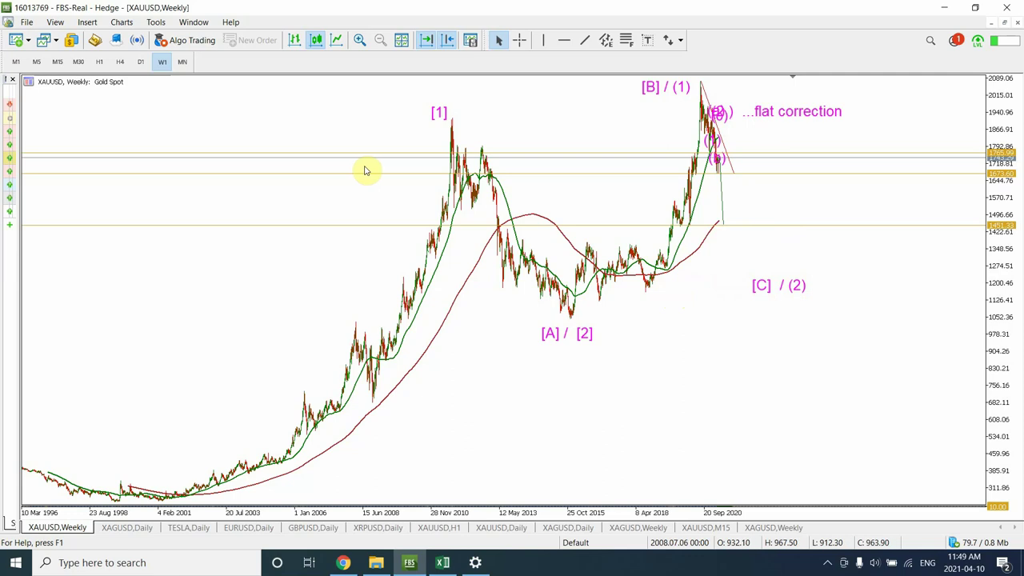
pyautogui.click(139, 62)
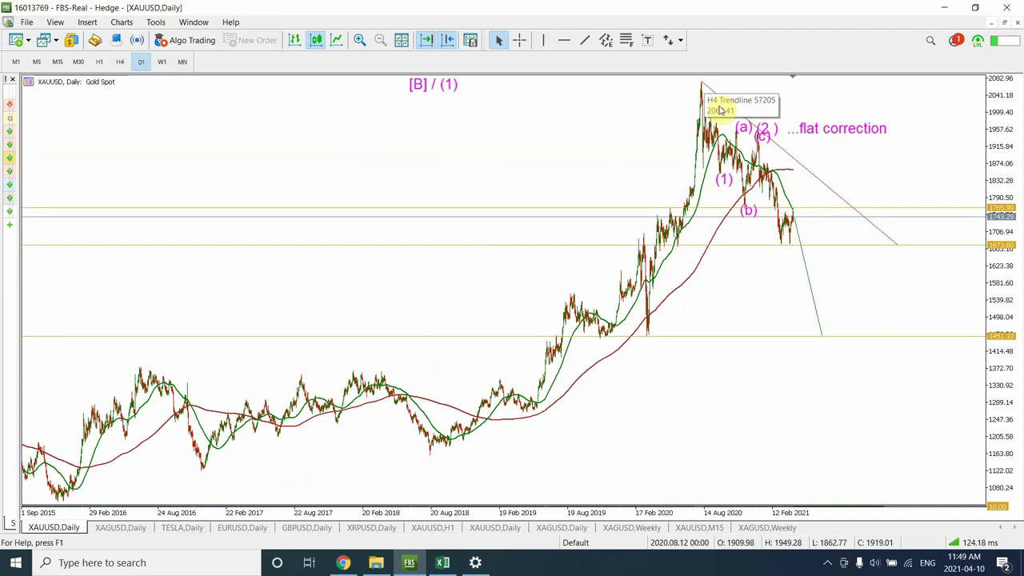
pyautogui.click(119, 62)
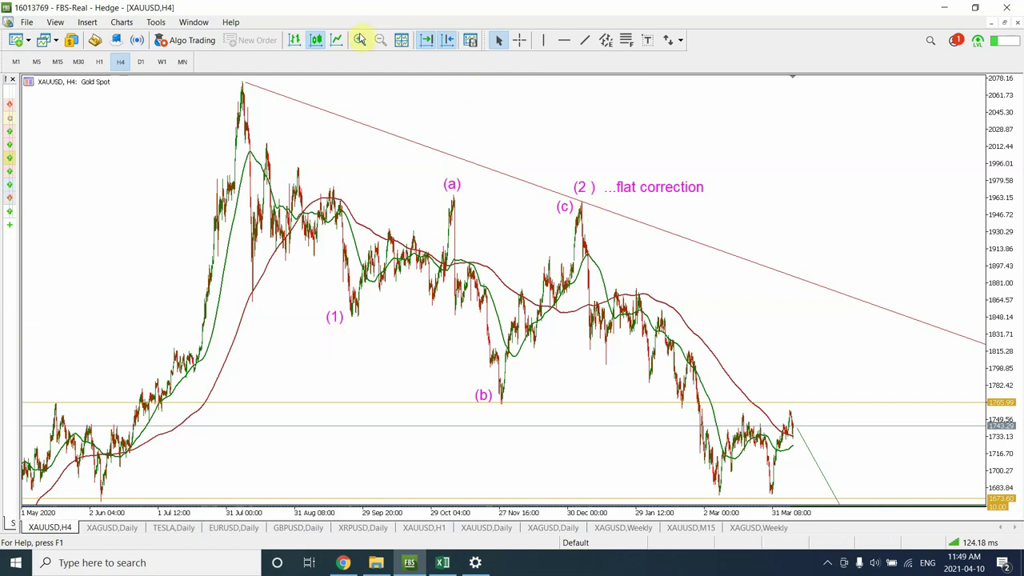
pyautogui.click(139, 63)
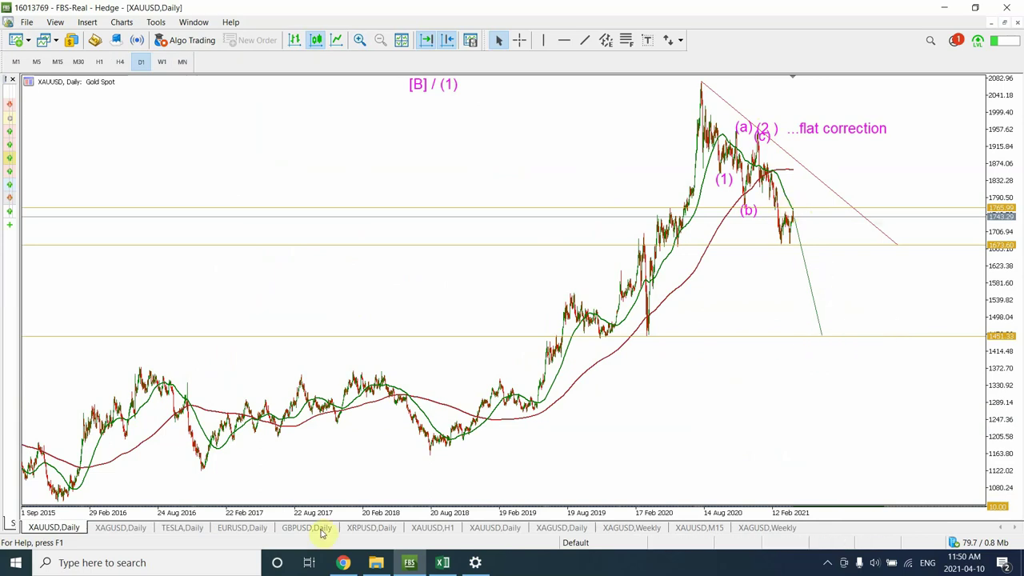
# - Switch to the XAGUSD daily chart and zoom in on the bars from February 2020
pyautogui.click(122, 527)
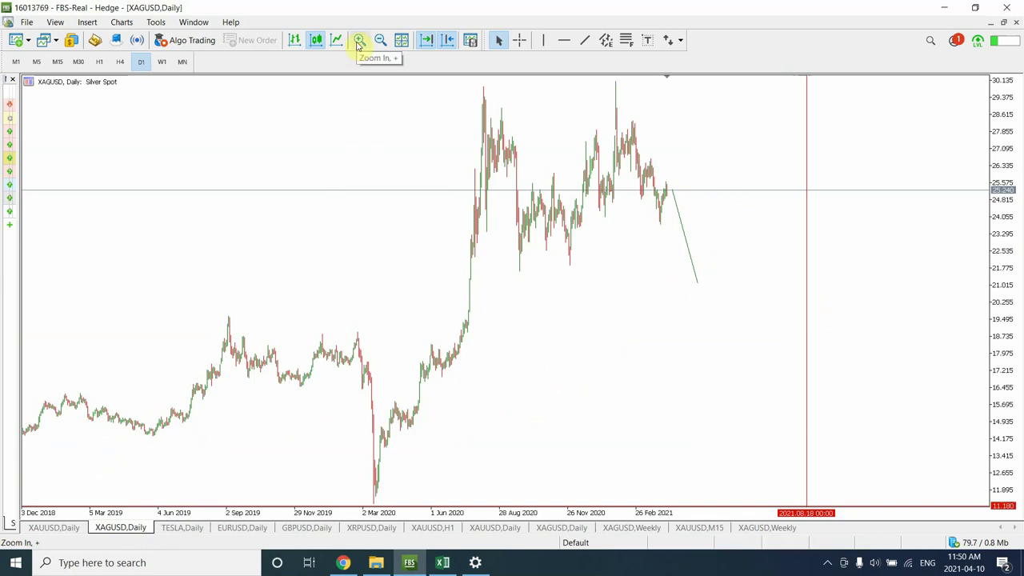
pyautogui.click(358, 41)
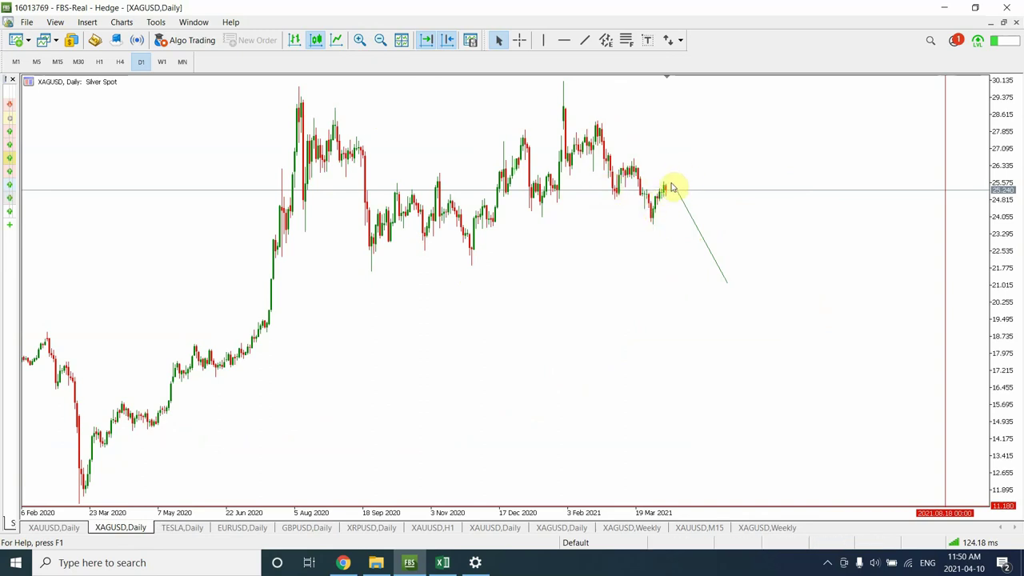
pyautogui.moveTo(665, 189)
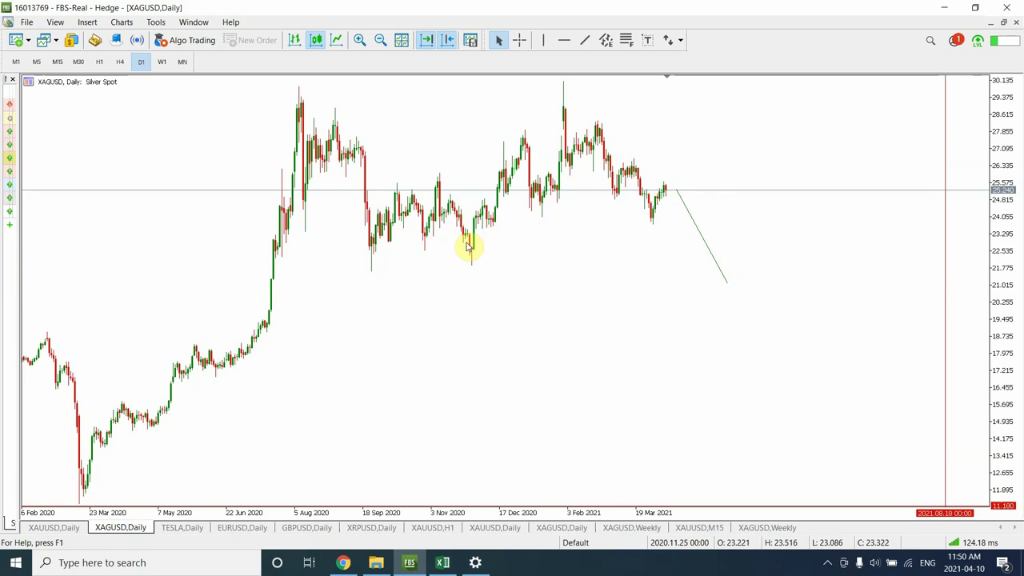
# - Draw horizontal support lines on silver at about 21.7 under the autumn 2020 lows and about 17
pyautogui.click(585, 41)
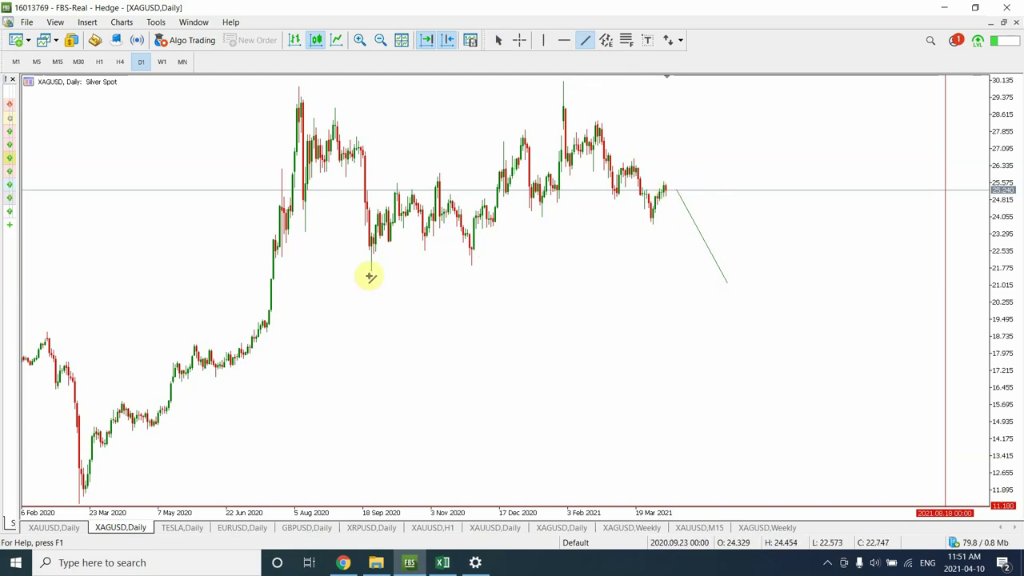
pyautogui.click(565, 40)
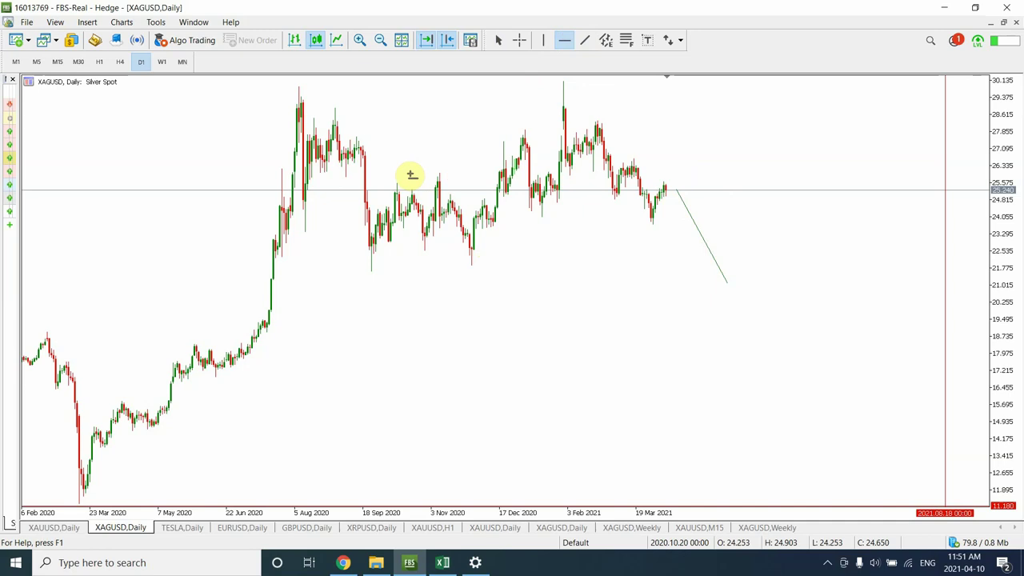
pyautogui.click(430, 274)
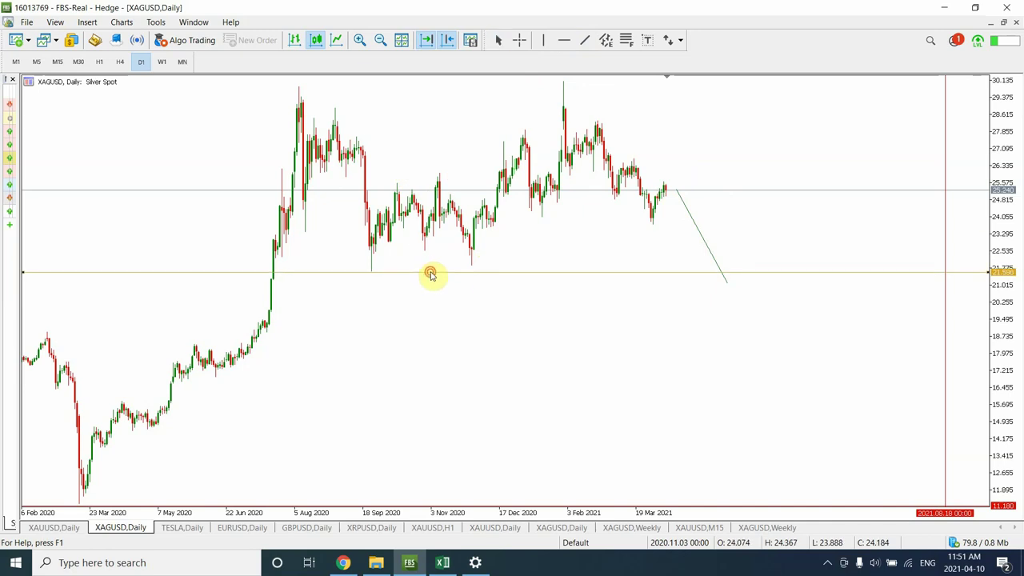
pyautogui.click(563, 42)
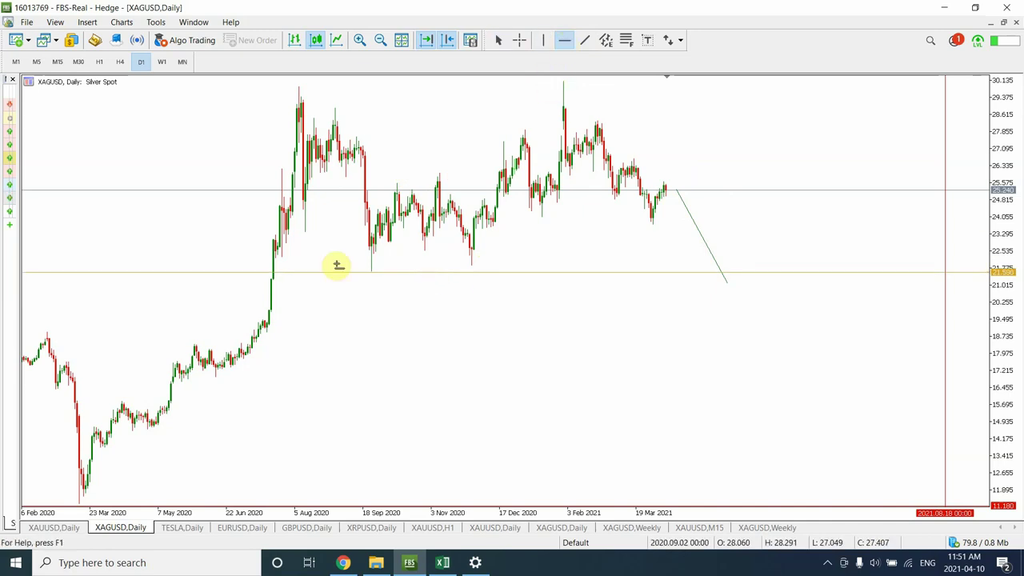
pyautogui.click(343, 376)
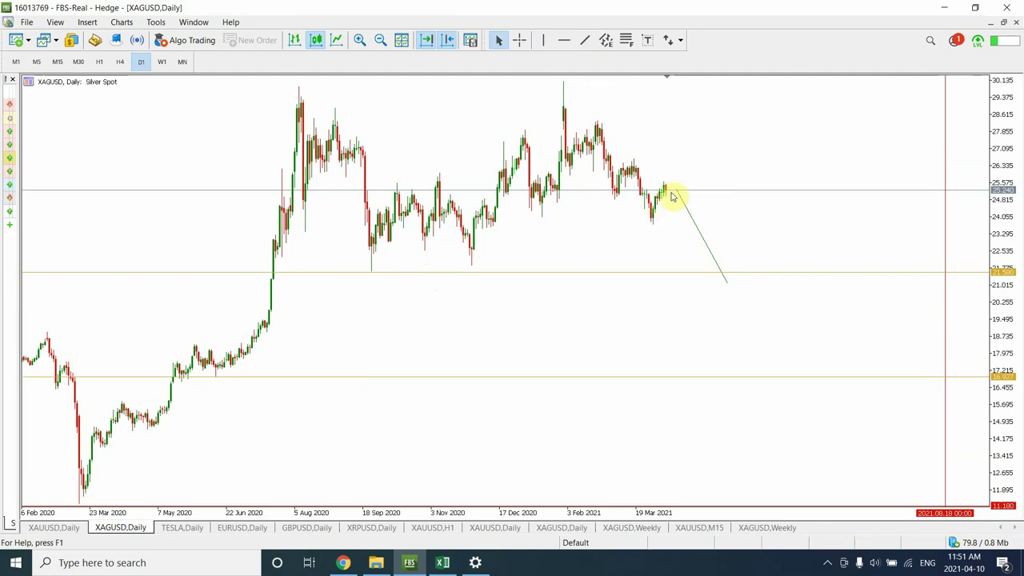
# - Open the TESLA chart, zoom out to 2016 and back in, then switch to W1 candles
pyautogui.click(185, 529)
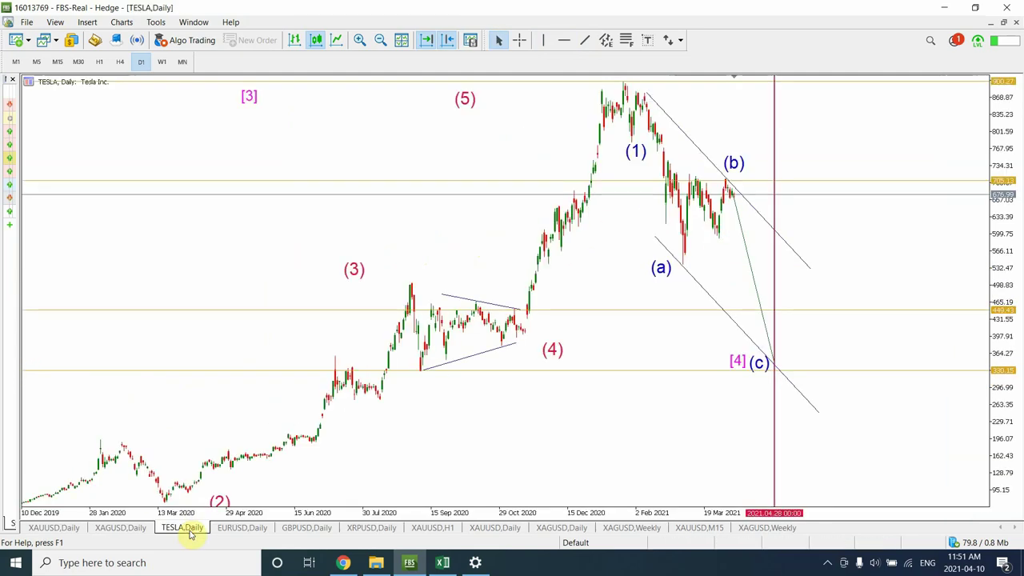
pyautogui.click(380, 41)
pyautogui.click(380, 42)
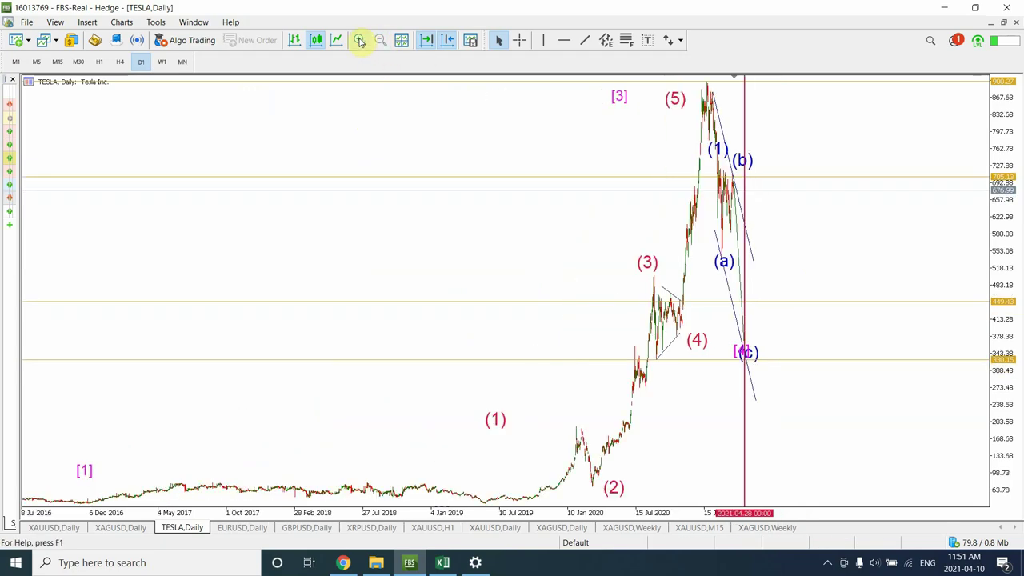
pyautogui.click(359, 40)
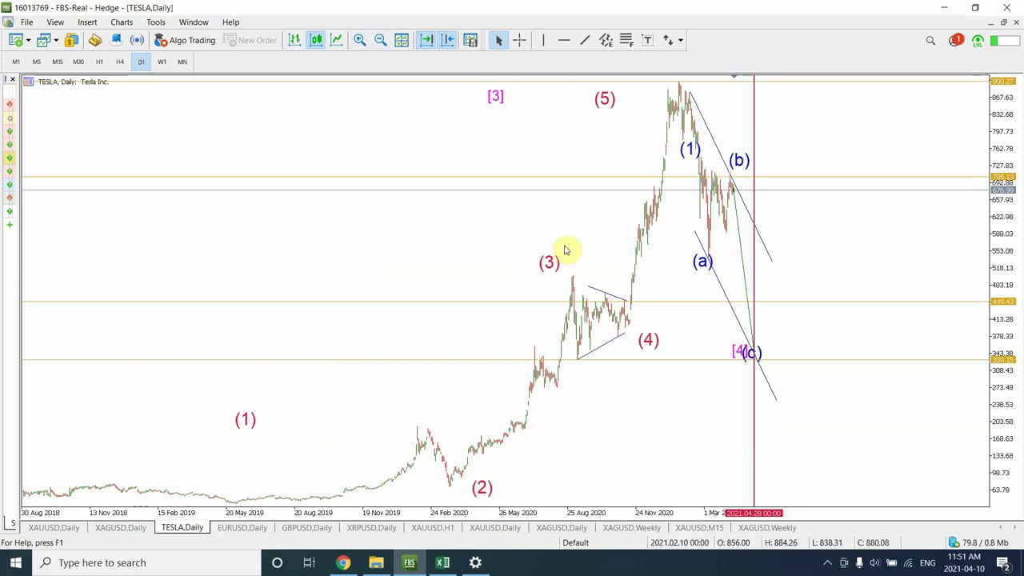
pyautogui.click(161, 63)
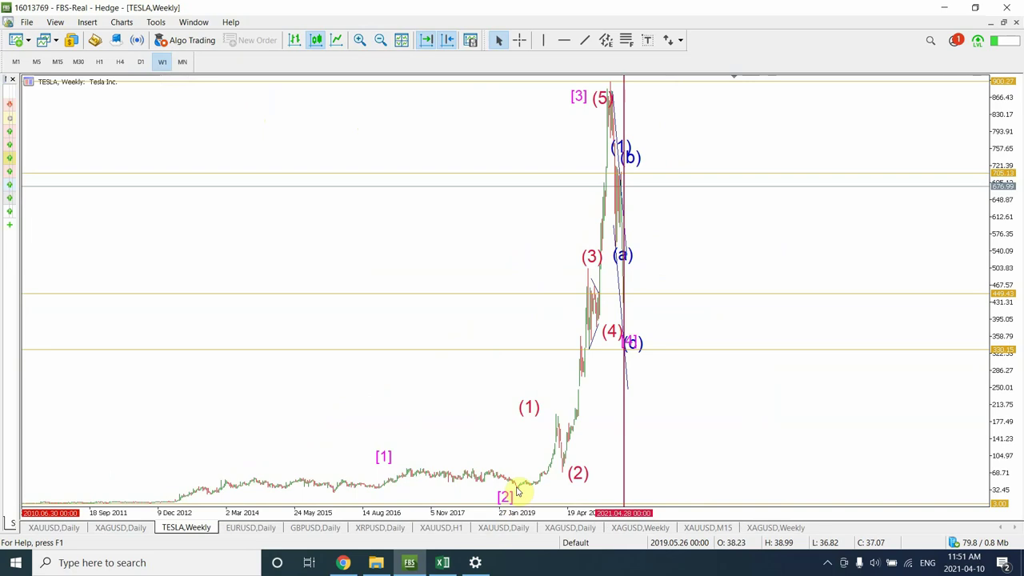
pyautogui.moveTo(516, 491)
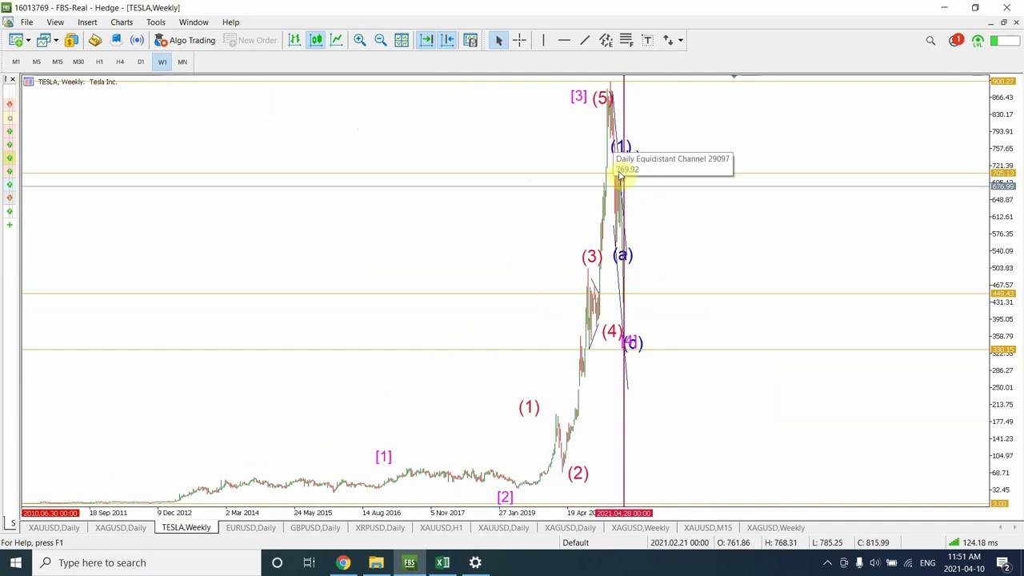
pyautogui.click(183, 62)
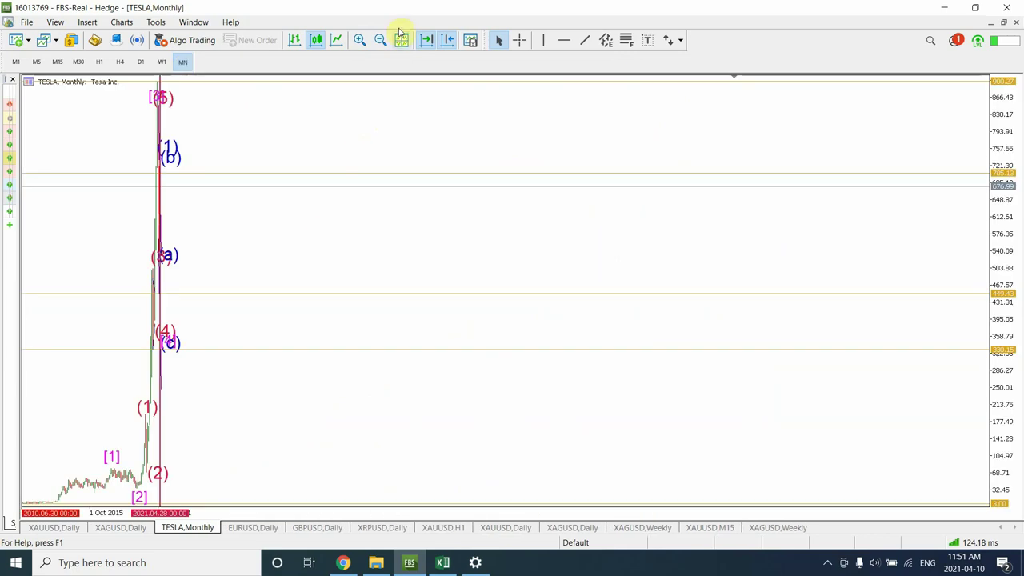
pyautogui.click(160, 62)
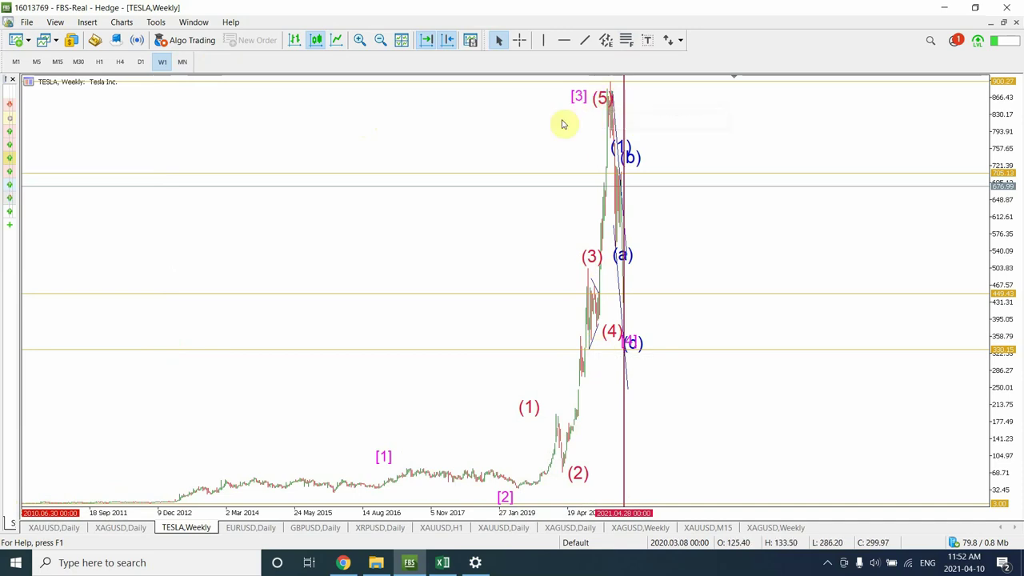
pyautogui.click(359, 40)
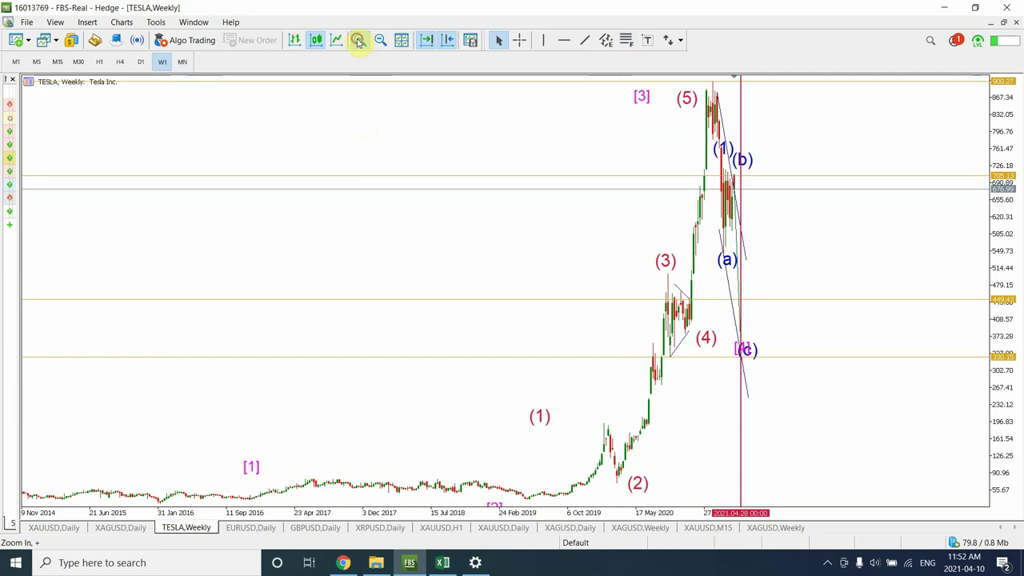
pyautogui.click(359, 40)
# - Return Tesla to D1, place the (5) label above the January 2021 high, and zoom out to December 2019
pyautogui.click(140, 62)
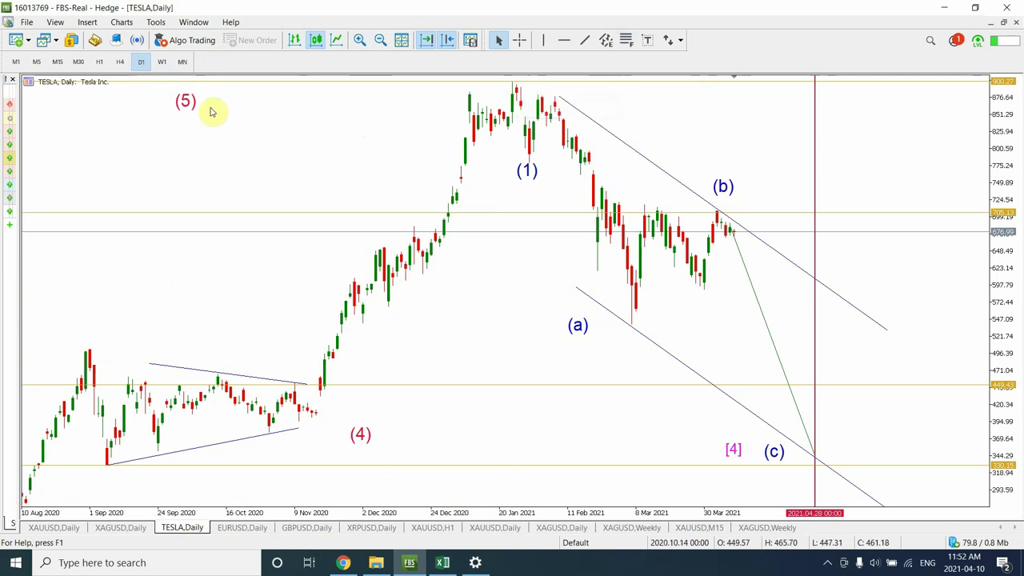
pyautogui.moveTo(185, 106); pyautogui.dragTo(386, 87)
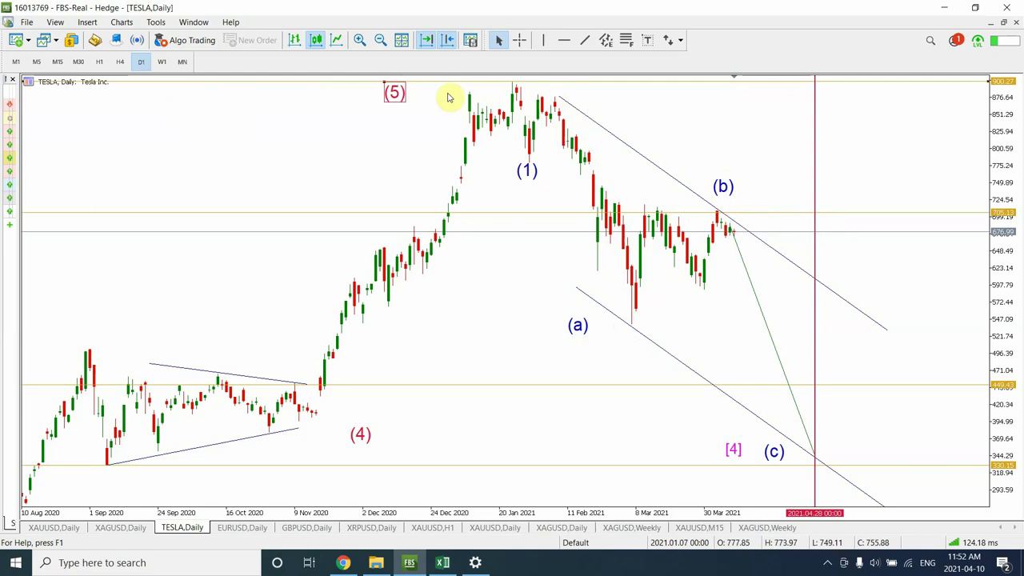
pyautogui.moveTo(386, 85); pyautogui.dragTo(412, 93)
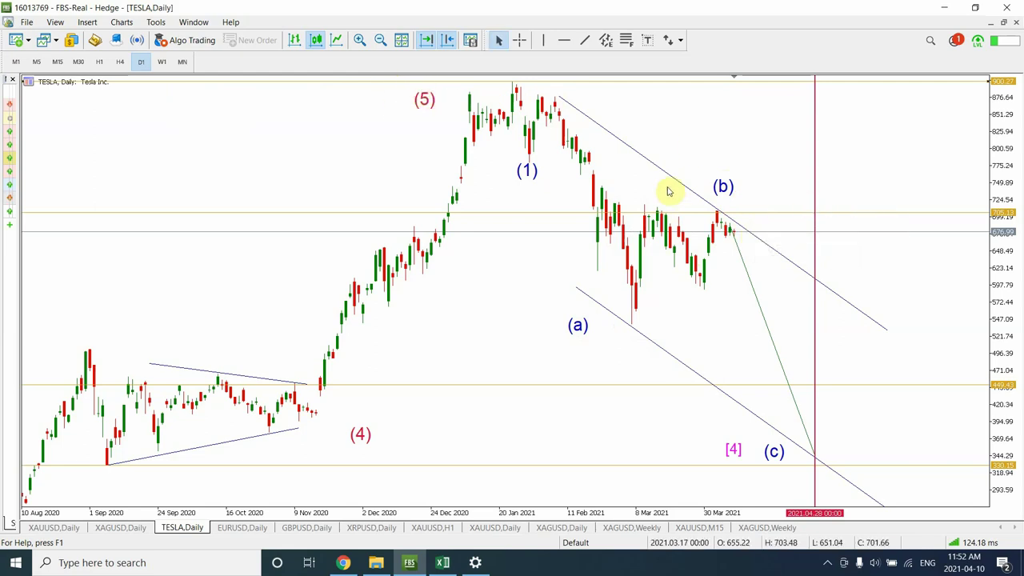
pyautogui.click(379, 40)
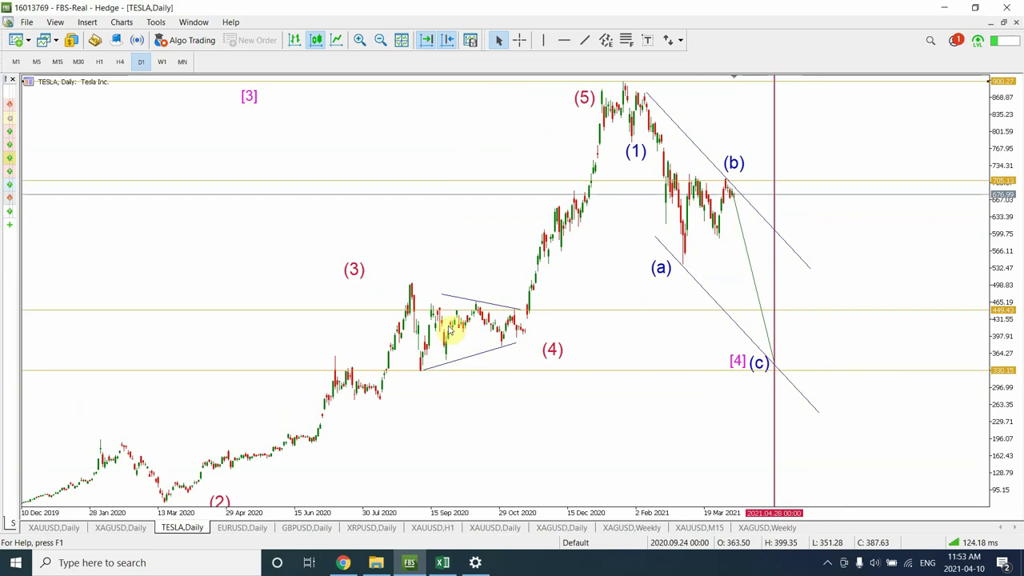
pyautogui.click(381, 40)
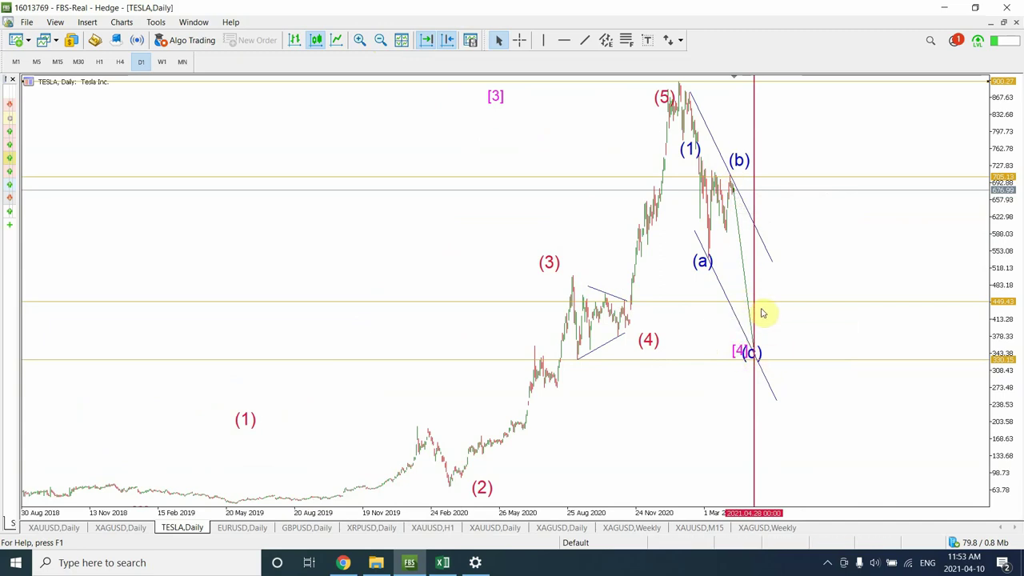
pyautogui.click(360, 42)
pyautogui.click(358, 42)
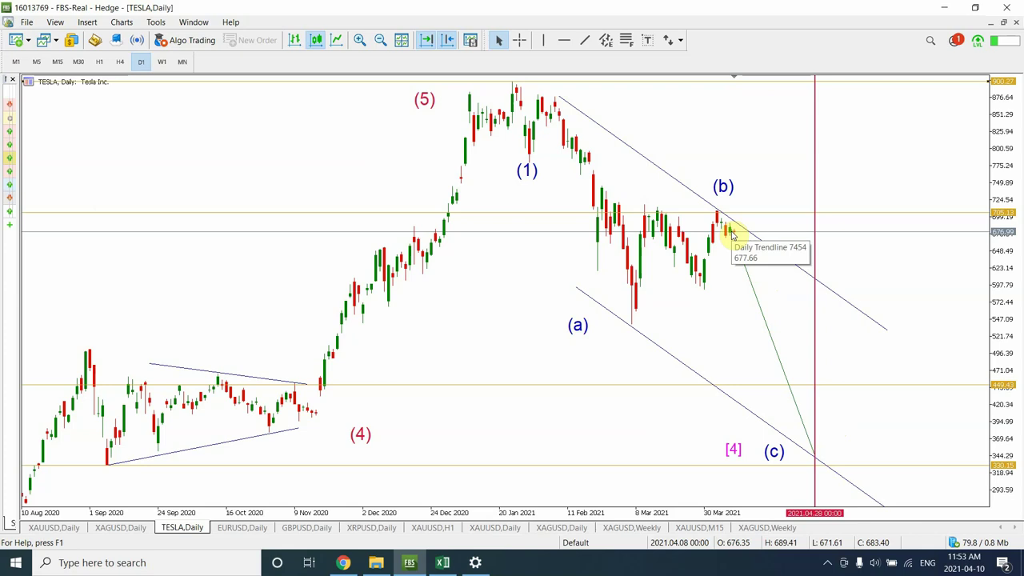
# - Draw a trial Fibonacci retracement between the lower Tesla levels, delete it, and zoom out to December 2019
pyautogui.click(626, 41)
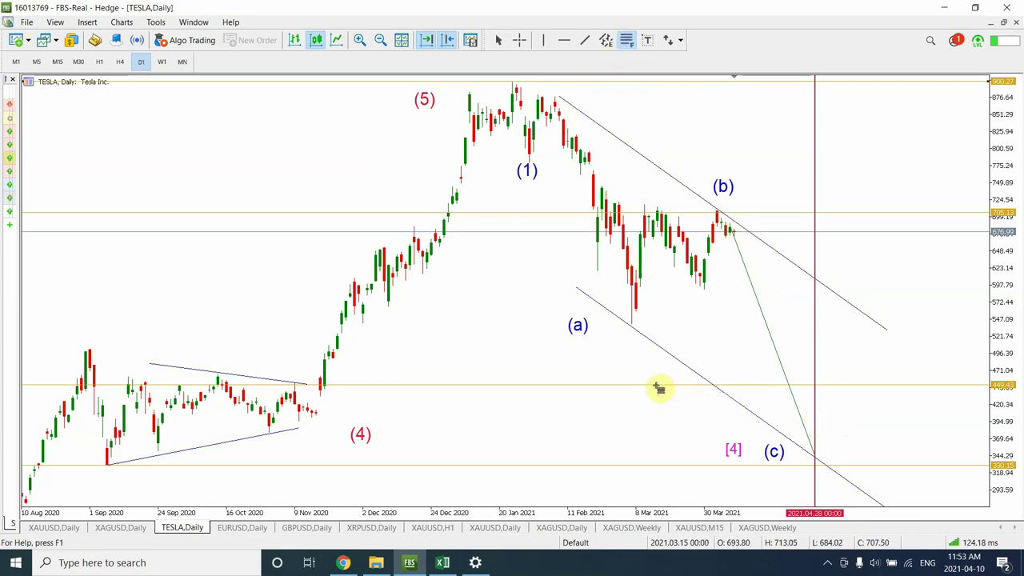
pyautogui.moveTo(656, 385)
pyautogui.mouseDown()
pyautogui.moveTo(733, 451)
pyautogui.moveTo(856, 465)
pyautogui.mouseUp()
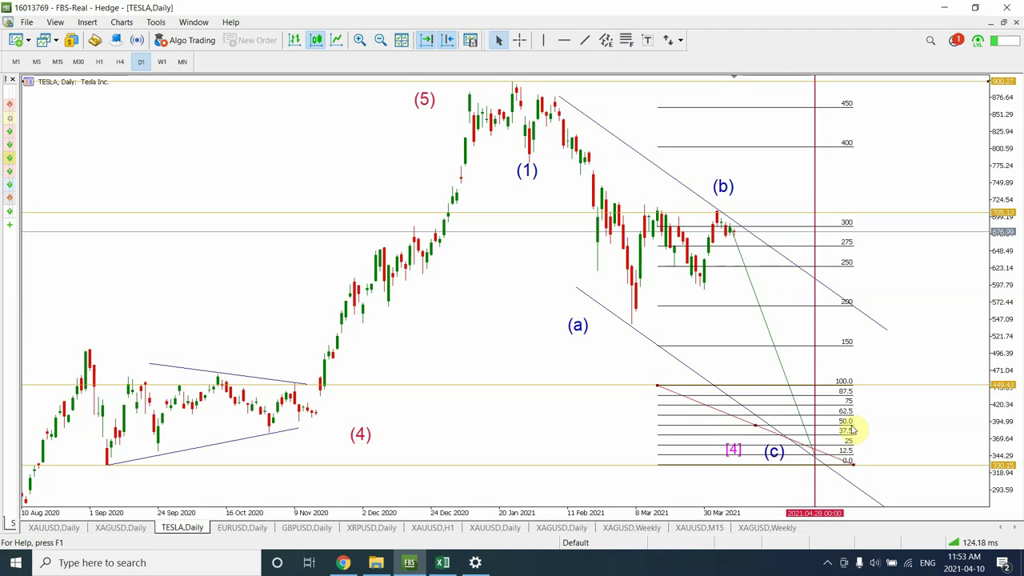
pyautogui.press('Delete')
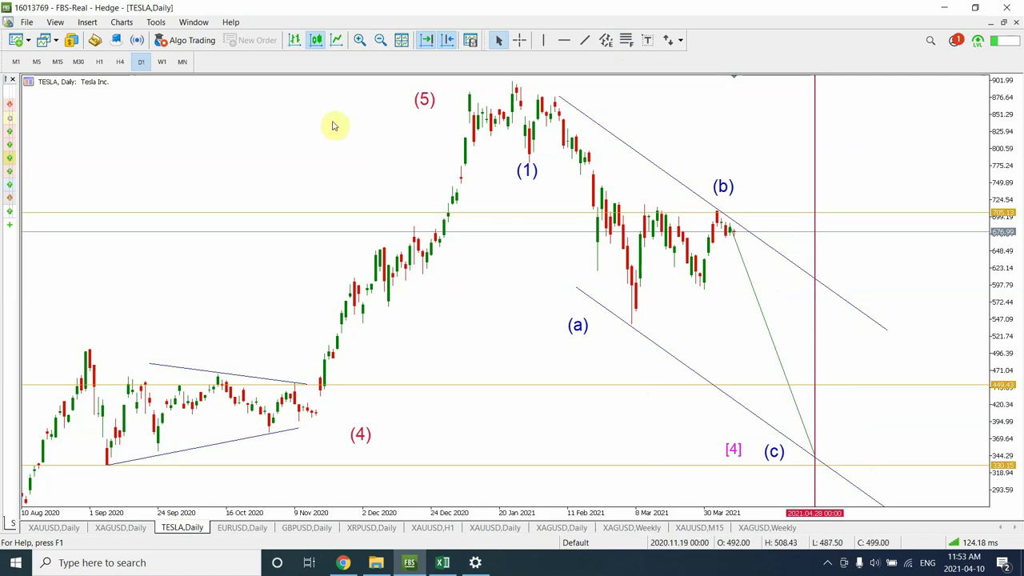
pyautogui.click(380, 41)
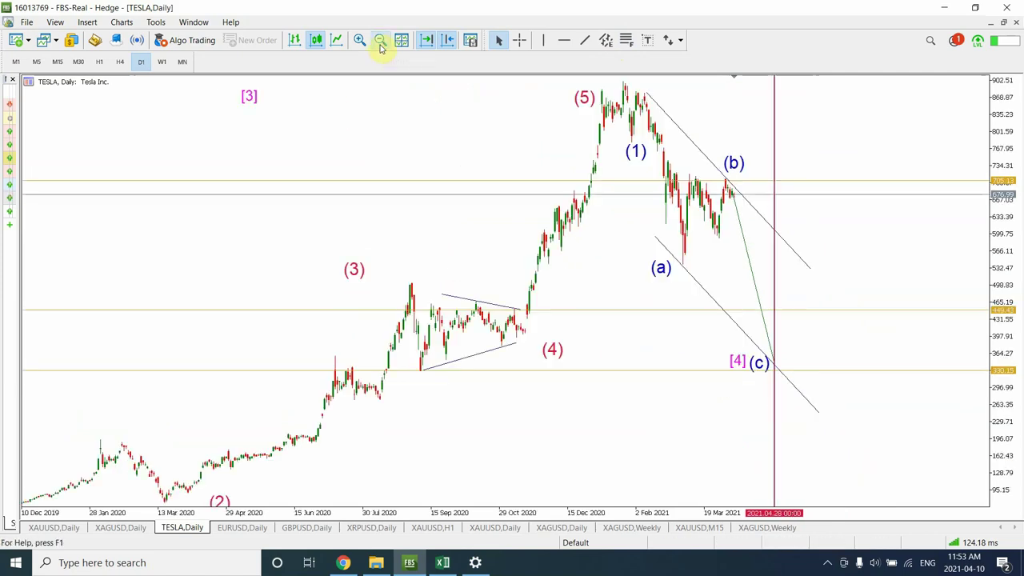